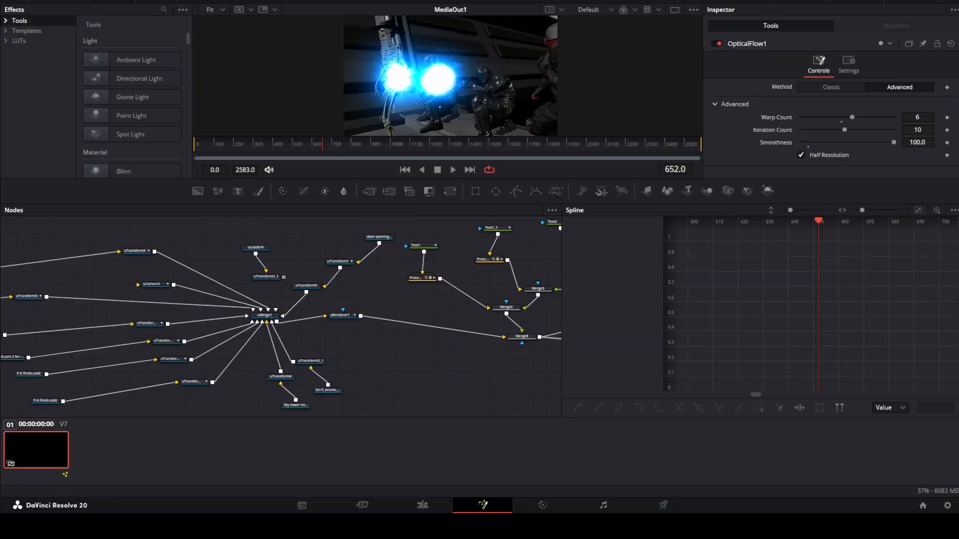
- Examine the node graph from the 3D merge section through Merge8 to the Optical Flow and Switch nodes
scroll(281, 316, "right", 3)
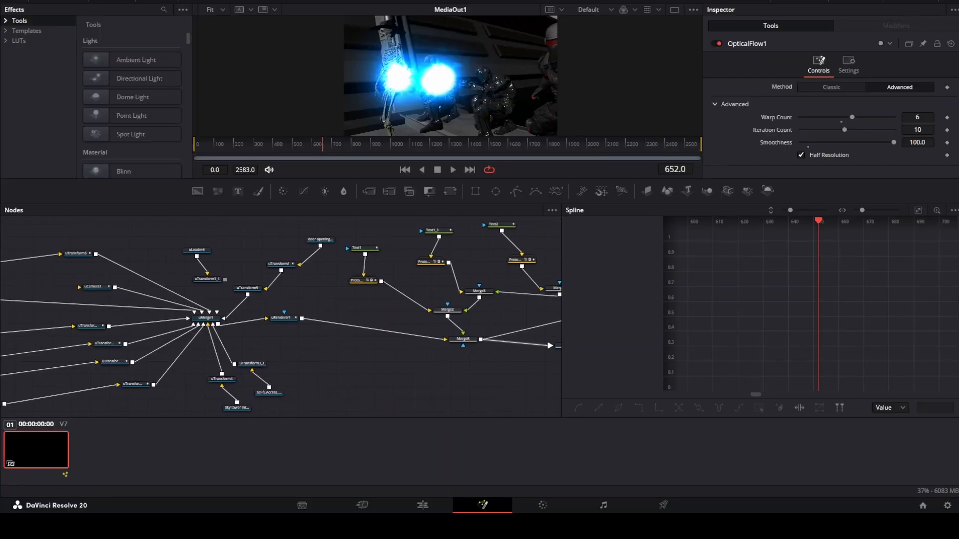
scroll(374, 307, "up", 3)
scroll(281, 316, "right", 7)
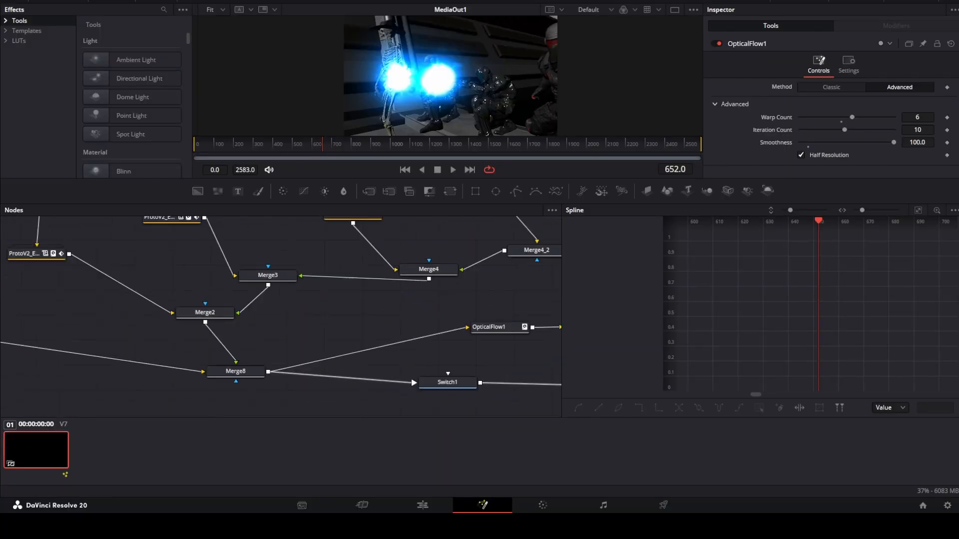
scroll(280, 309, "right", 2)
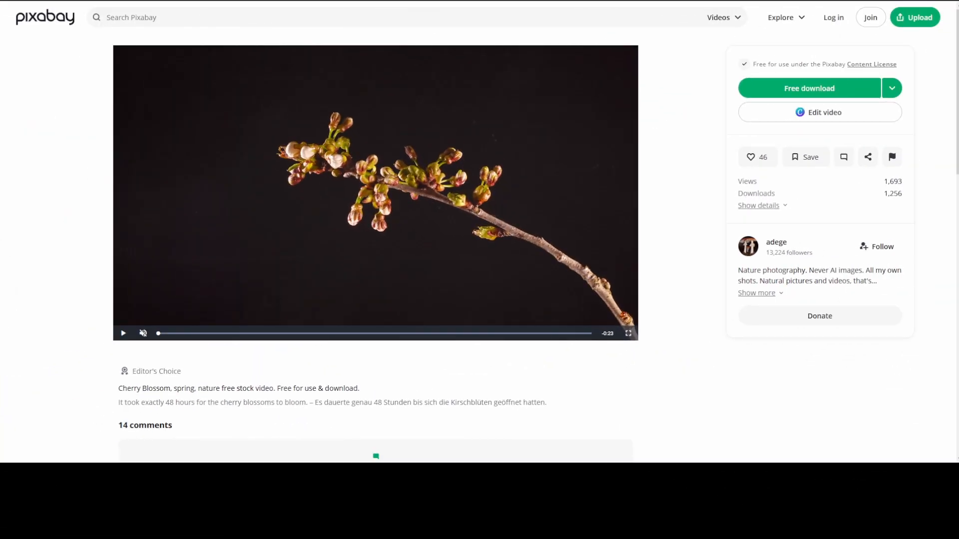
- Play the cherry blossom stock video preview on its Pixabay page
key("space")
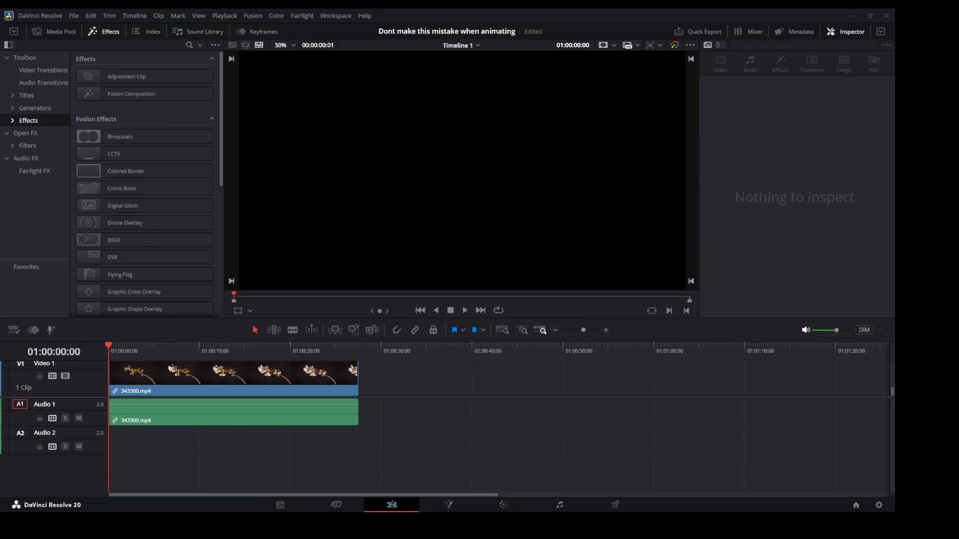
- In DaVinci Resolve, delete the 343300.mp4 clip's audio from Timeline 1 and open the clip's Fusion composition
key("Delete")
key("shift+5")
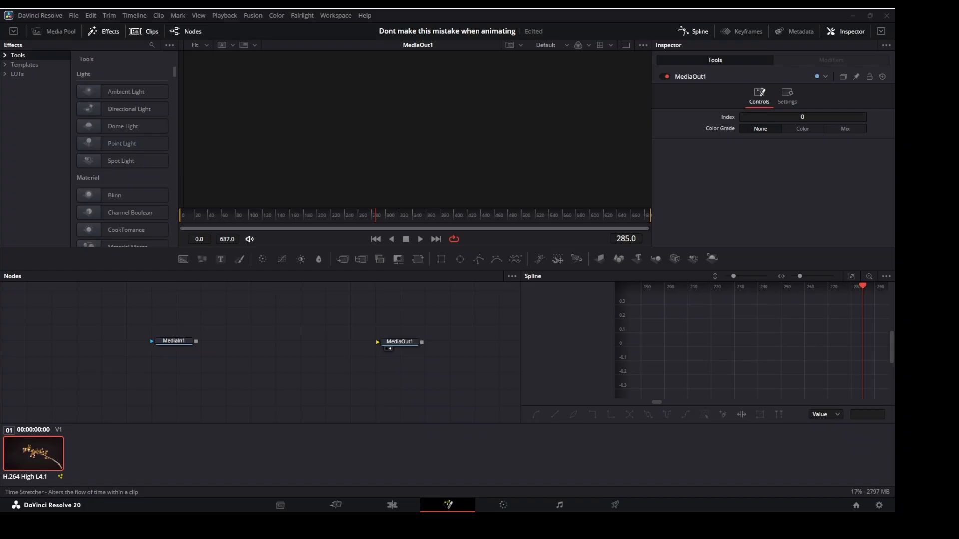
- Add a Time Stretcher node between MediaIn1 and MediaOut1, and an Optical Flow node just below it
key("Return")
left_click_drag(400, 386, 311, 343)
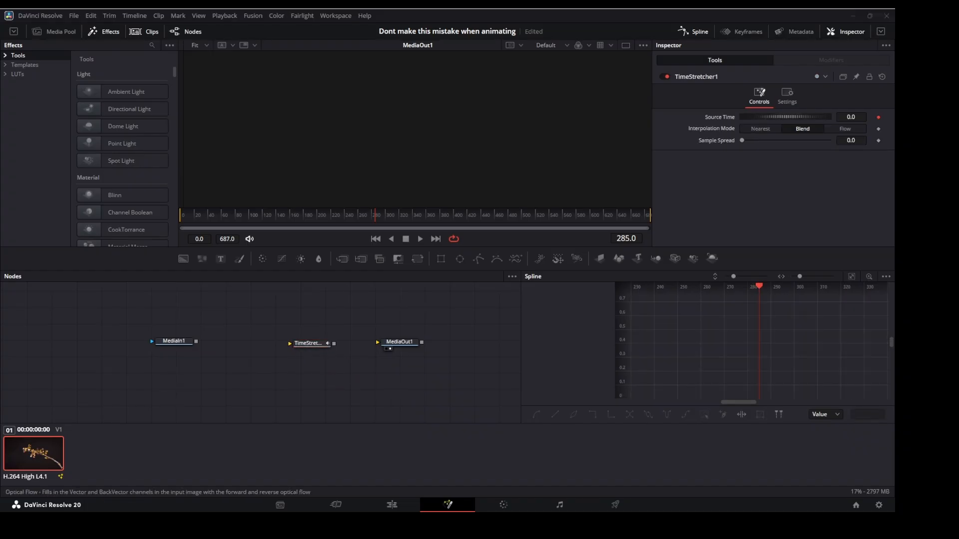
key("Return")
left_click_drag(315, 363, 240, 364)
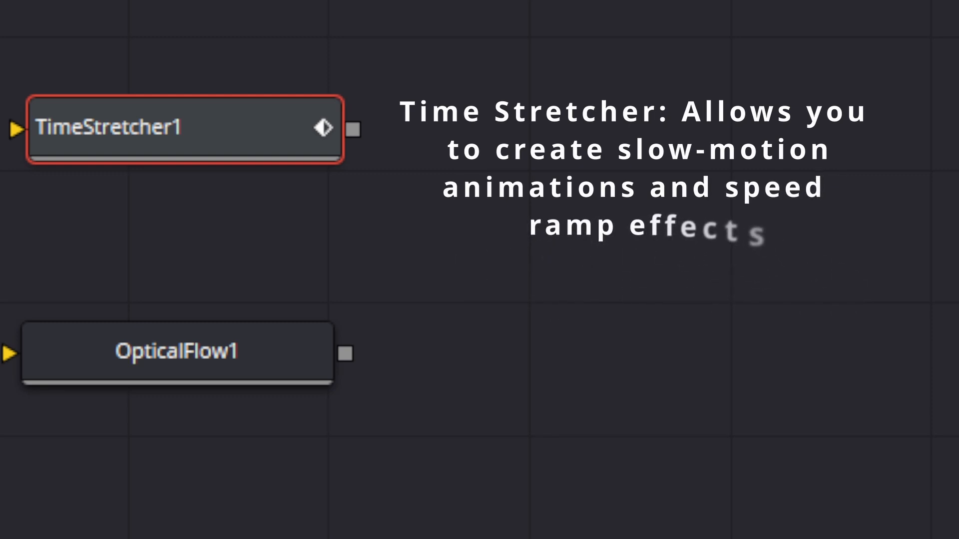
left_click(211, 331)
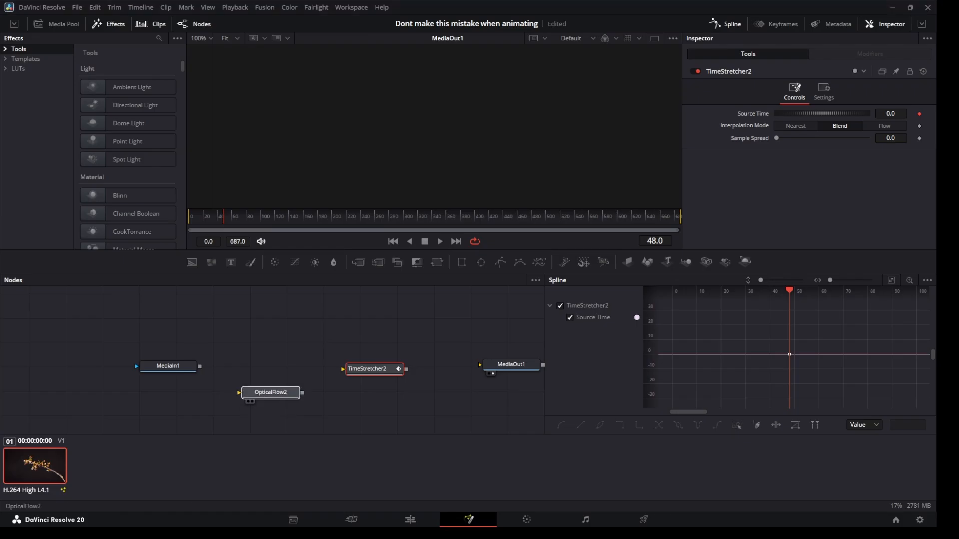
- Chain the nodes in a row: MediaIn1 into Optical Flow, Optical Flow into Time Stretcher, and Time Stretcher into MediaOut1
left_click_drag(270, 404, 266, 369)
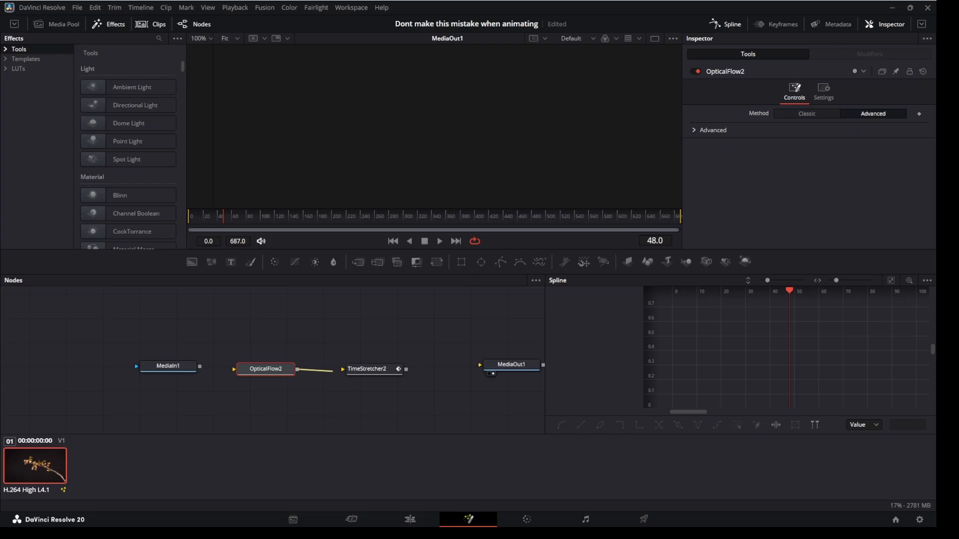
left_click_drag(332, 370, 343, 369)
left_click_drag(200, 367, 234, 369)
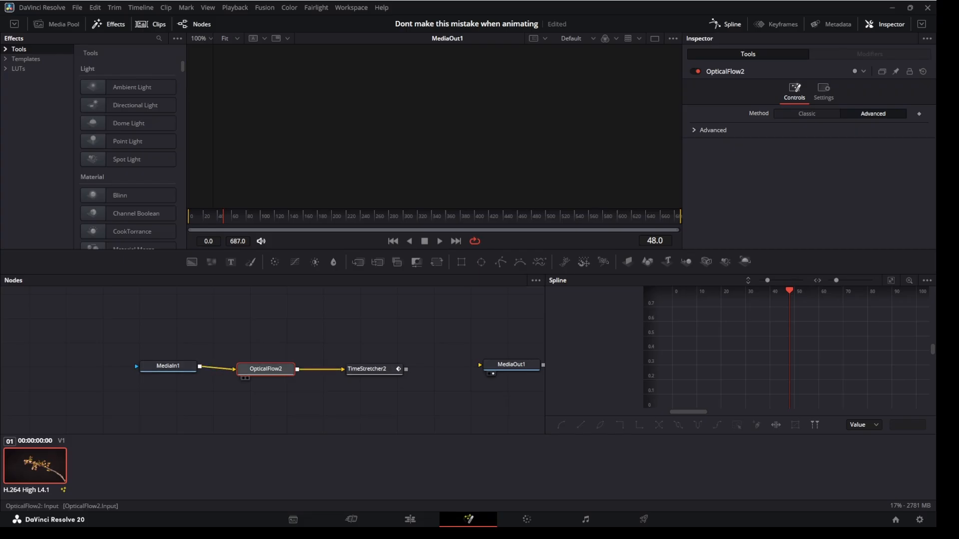
left_click_drag(406, 369, 480, 365)
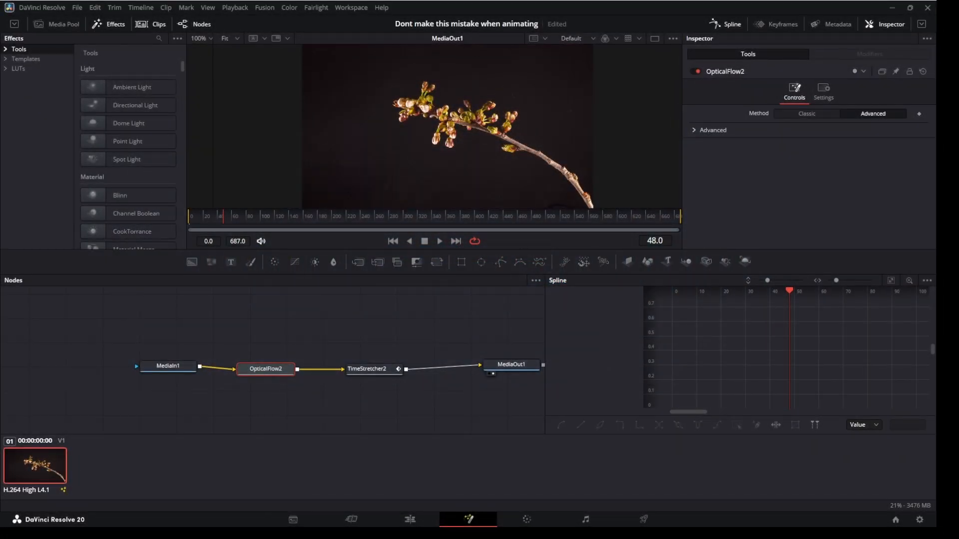
scroll(272, 360, "right", 3)
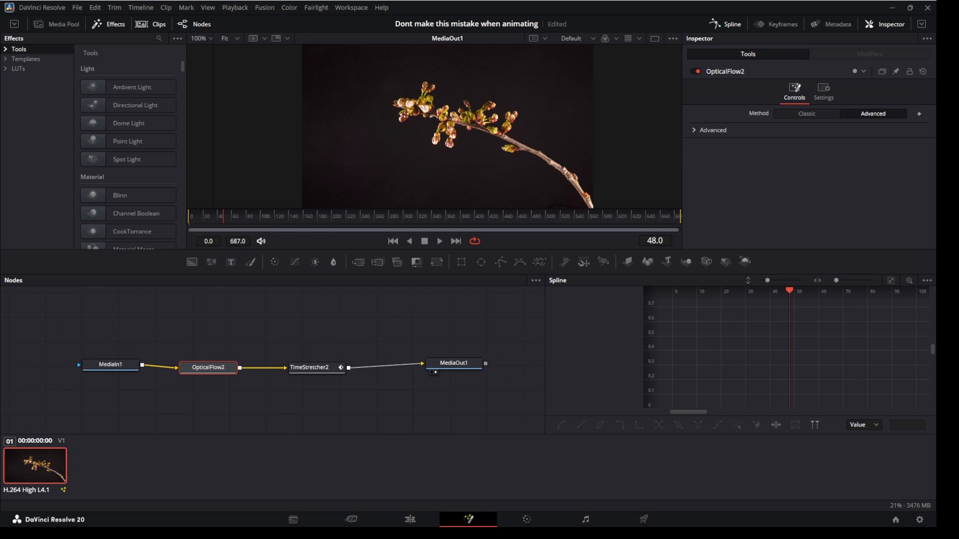
- Keyframe the Time Stretcher's Source Time at 0.0 on frames 0 and 100
left_click(316, 368)
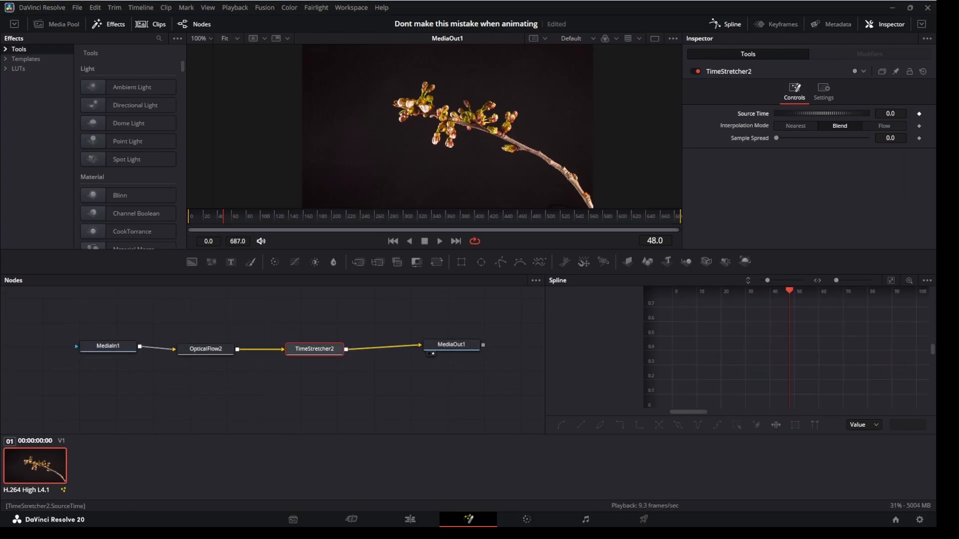
left_click(659, 241)
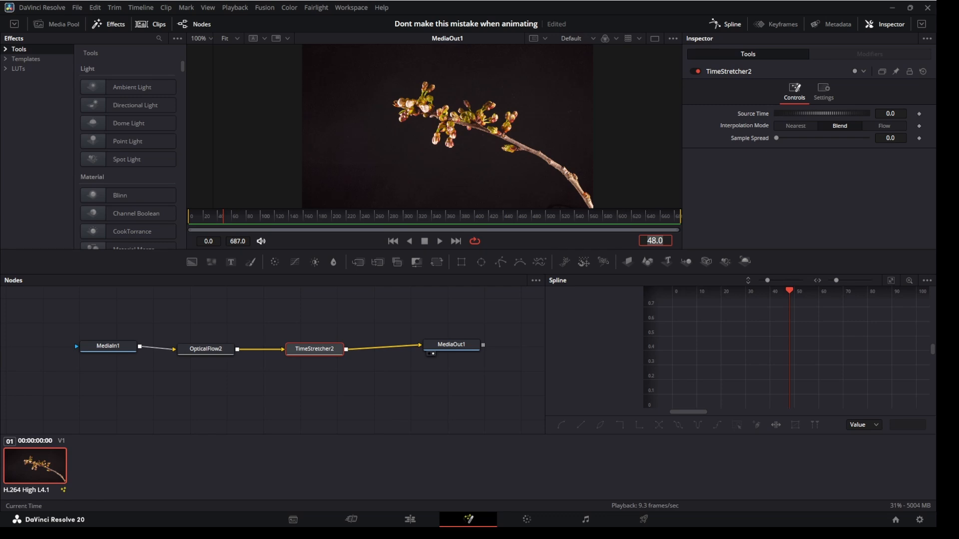
key("Return")
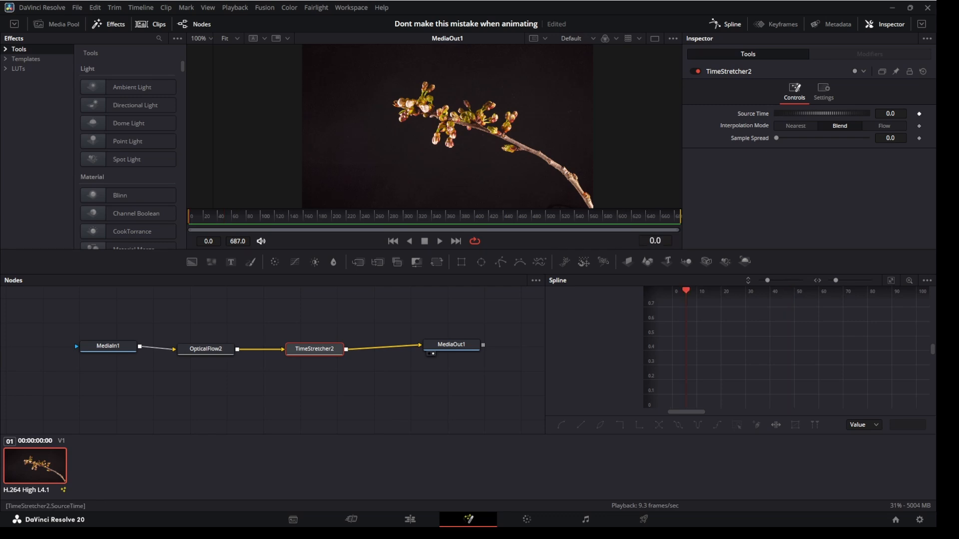
left_click(919, 113)
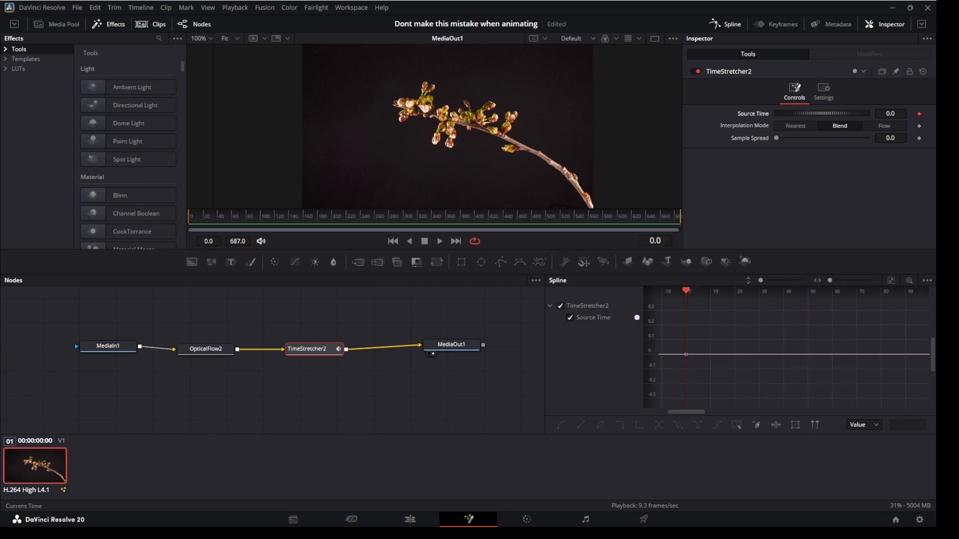
left_click(660, 241)
key("Return")
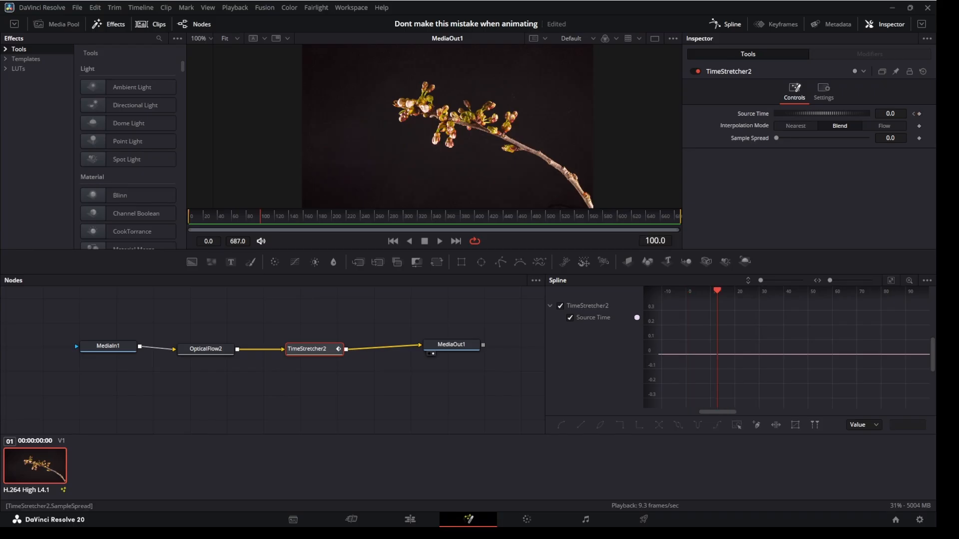
left_click(918, 113)
- Keyframe the Time Stretcher's Source Time at 200 on frame 300
double_click(655, 240)
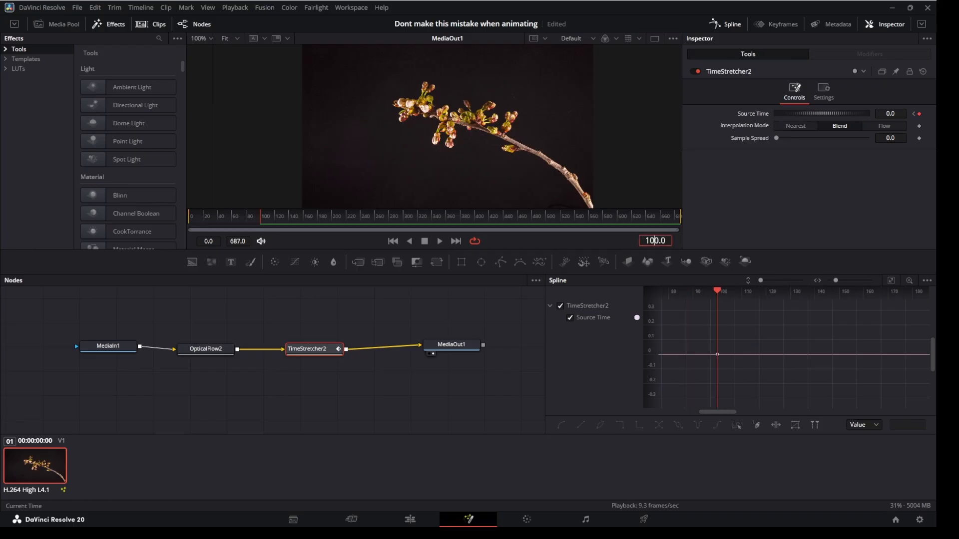
type("300")
key("Return")
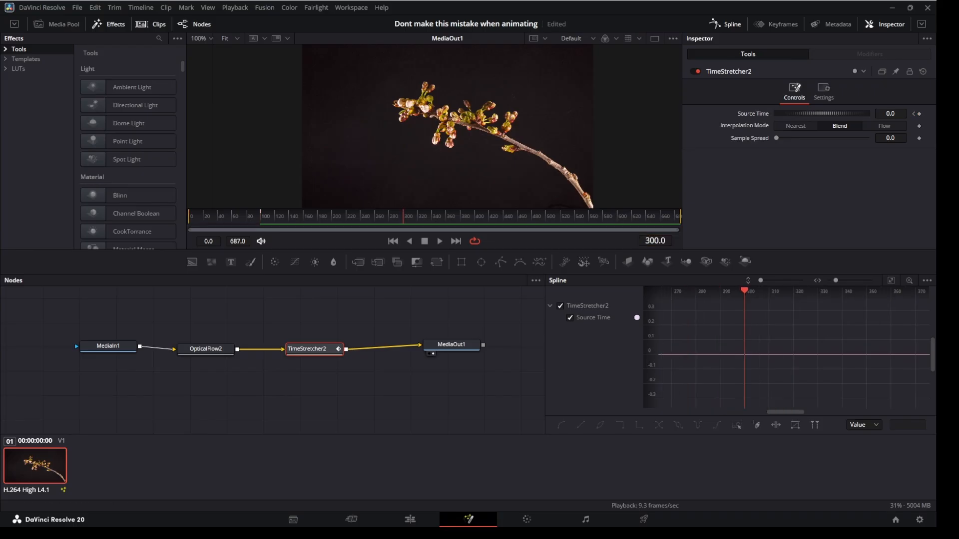
left_click(919, 113)
double_click(890, 113)
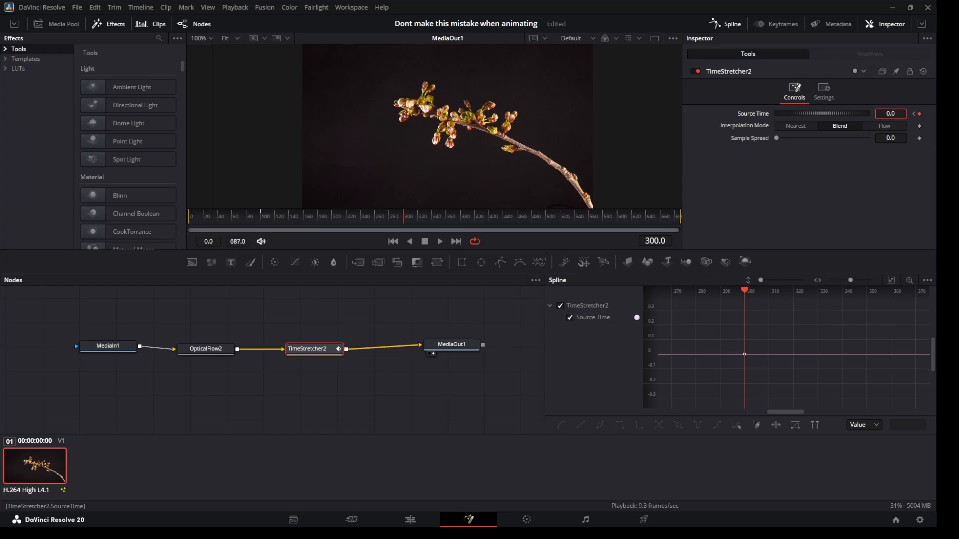
type("200")
key("Return")
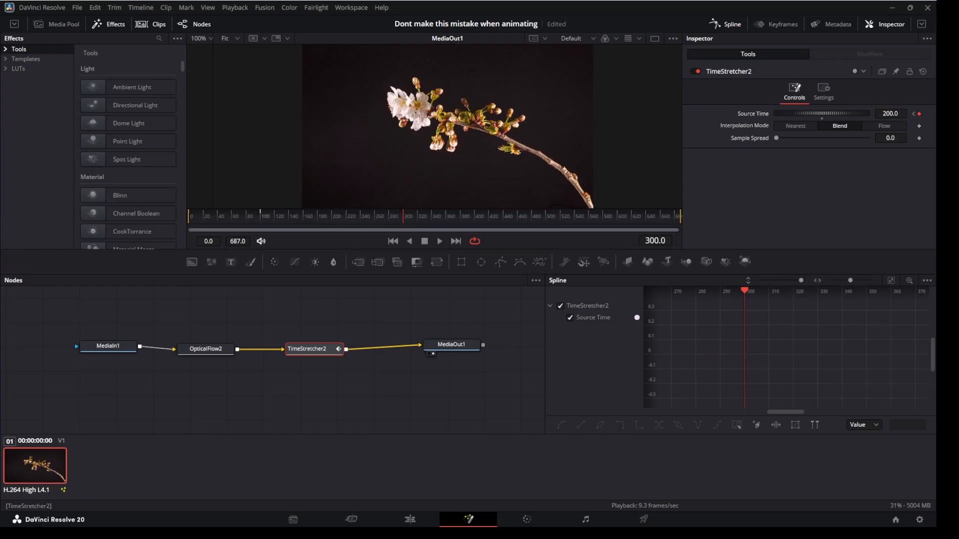
- Examine the Source Time curve across its keyframes and play the retimed clip back on the edit timeline
scroll(798, 351, "down", 10)
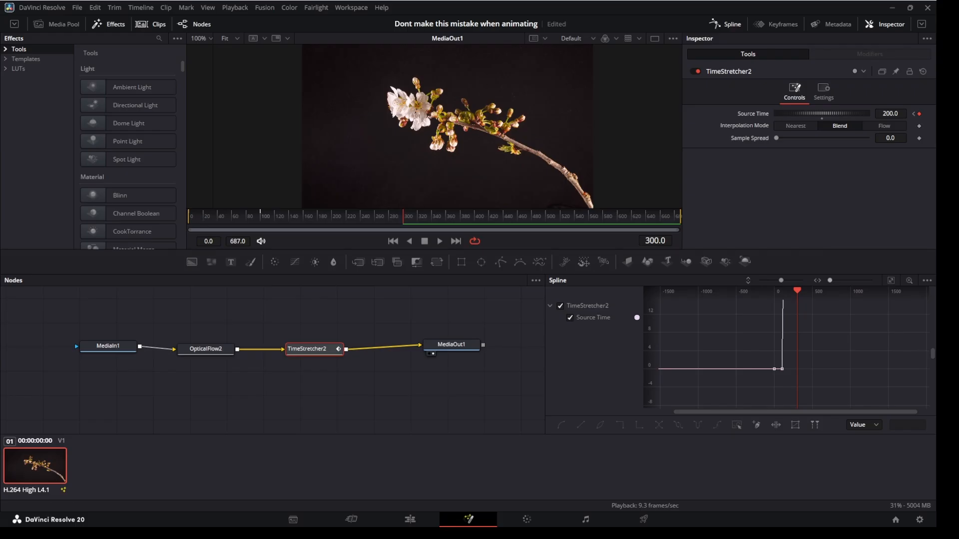
scroll(714, 350, "up", 8)
scroll(717, 349, "down", 5)
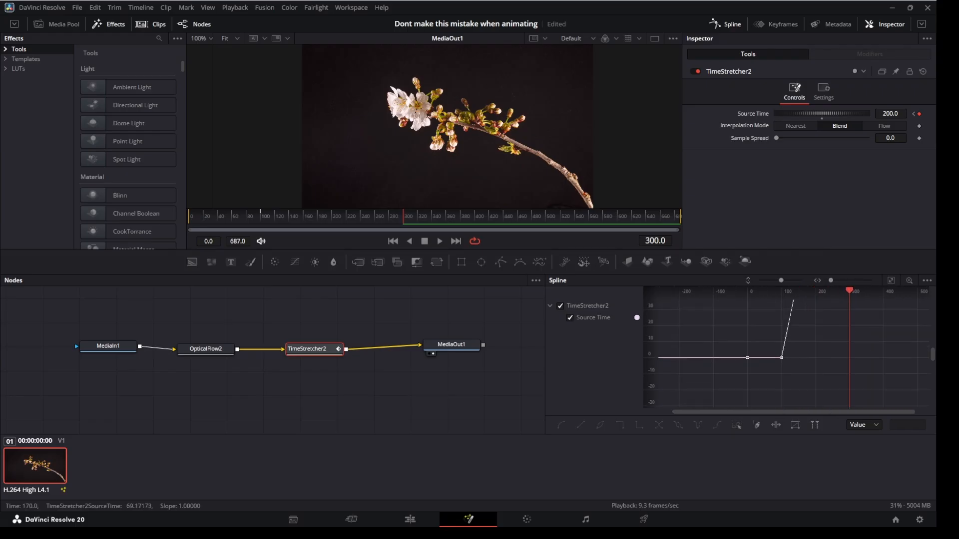
scroll(802, 350, "down", 5)
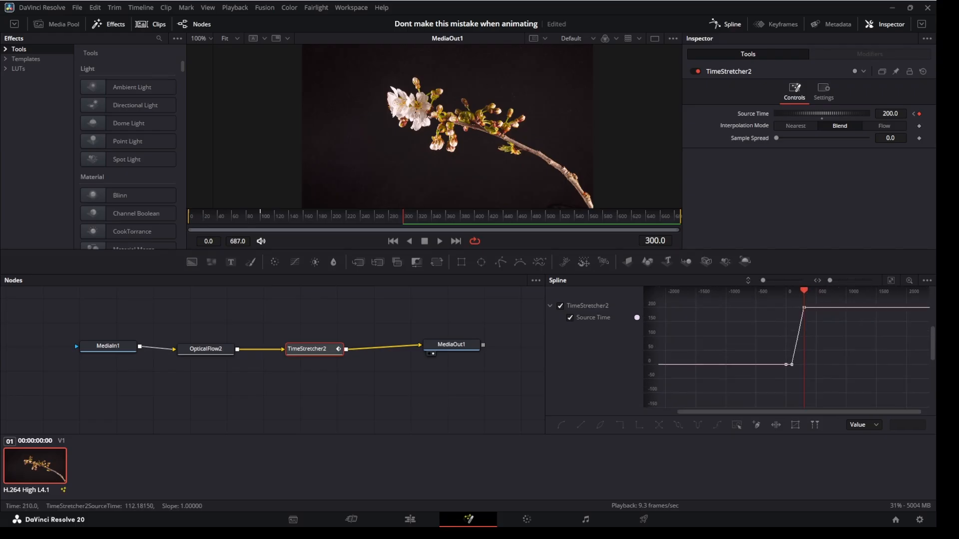
scroll(789, 349, "up", 5)
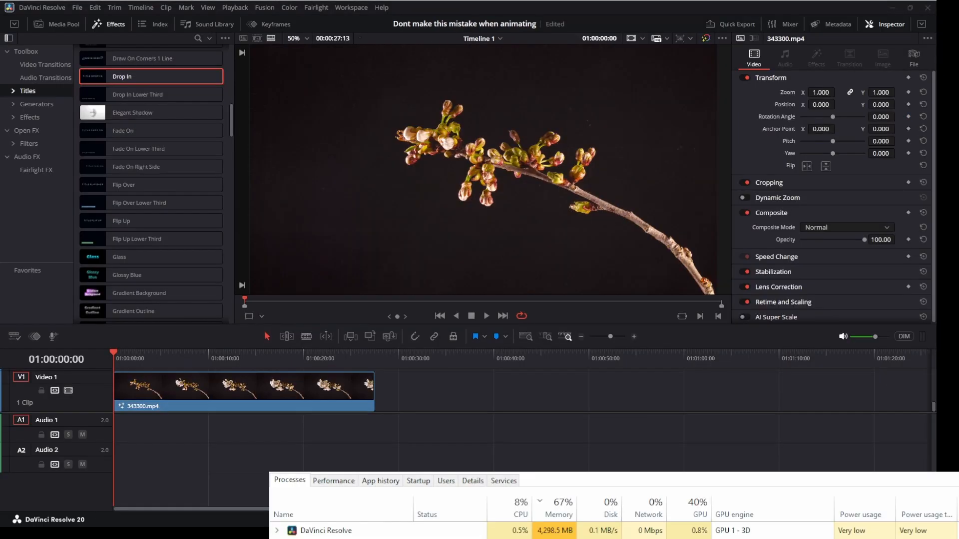
key("space")
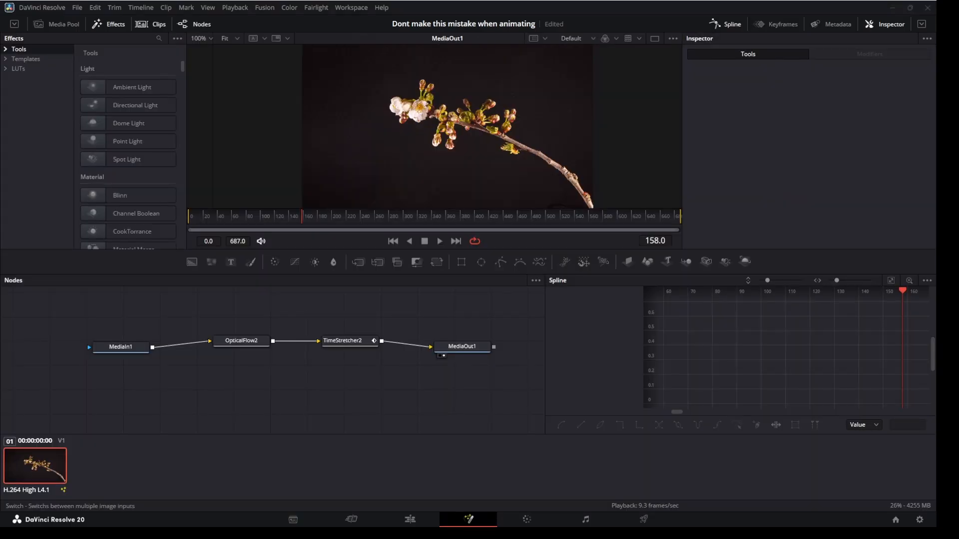
- Add a Switch node before MediaOut1 and move the Optical Flow and Time Stretcher nodes above it
key("Return")
left_click_drag(332, 393, 320, 372)
left_click_drag(377, 357, 239, 310)
left_click_drag(320, 372, 339, 348)
left_click(339, 349)
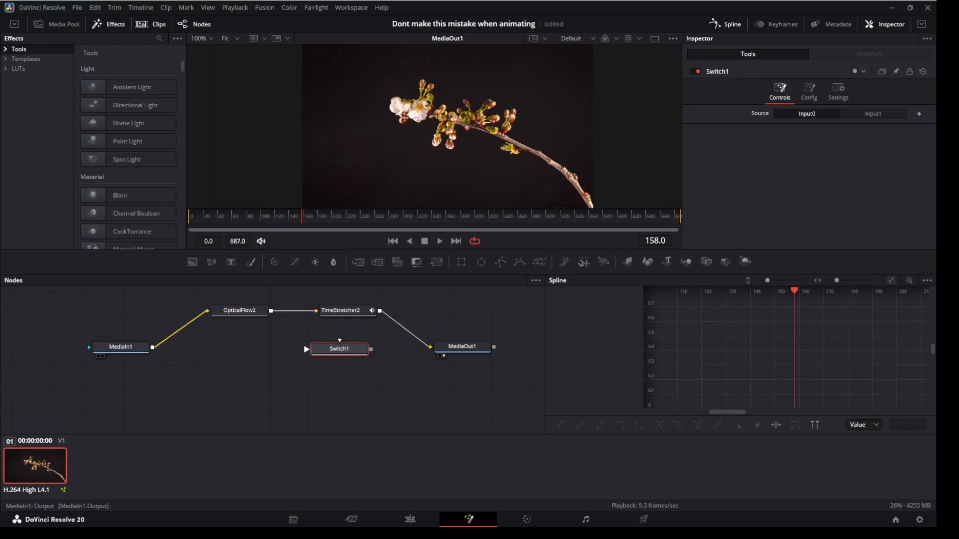
- Connect MediaIn1 and the Time Stretcher to the Switch node's inputs, and the Switch output to MediaOut1
left_click_drag(152, 347, 306, 349)
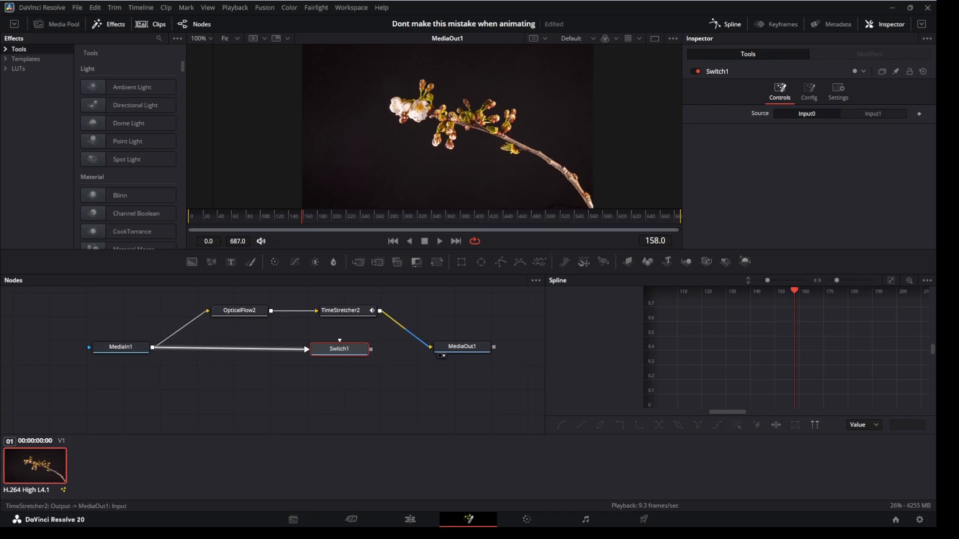
mouse_move(429, 347)
left_mouse_down()
mouse_move(340, 341)
mouse_move(430, 347)
left_mouse_up()
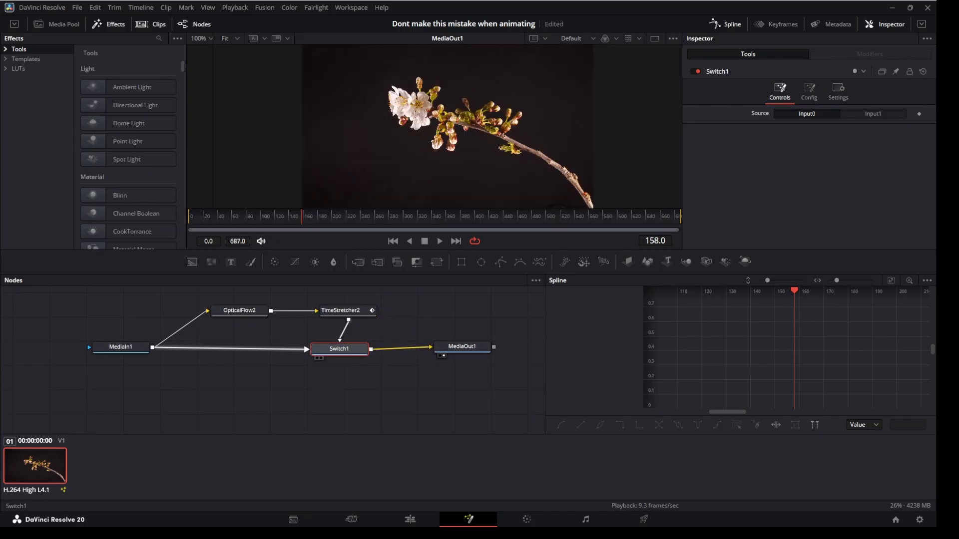
left_click_drag(339, 348, 353, 346)
key("ctrl+shift+a")
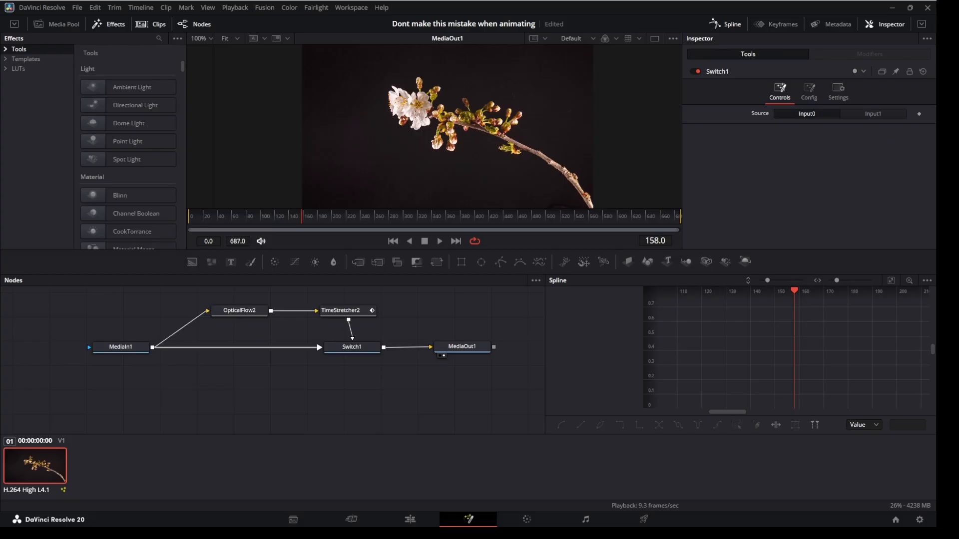
- Keyframe the Switch node's Source at Input0 on frame 100
left_click(351, 347)
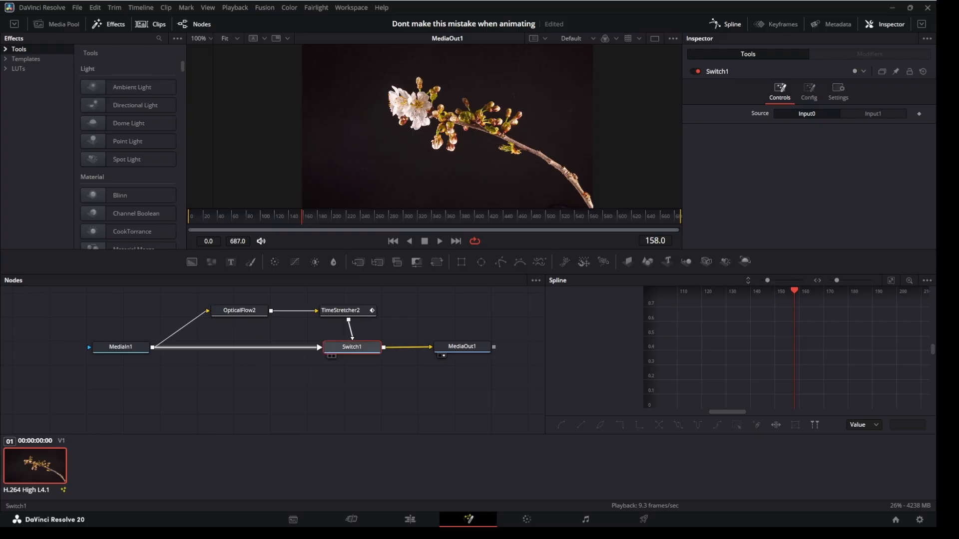
left_click(655, 241)
type("1")
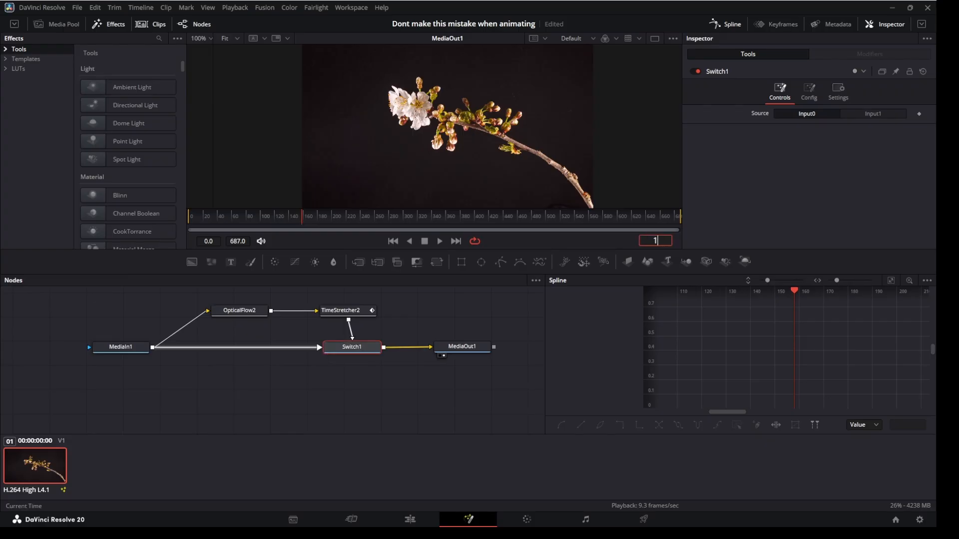
type("00")
key("Return")
left_click(918, 114)
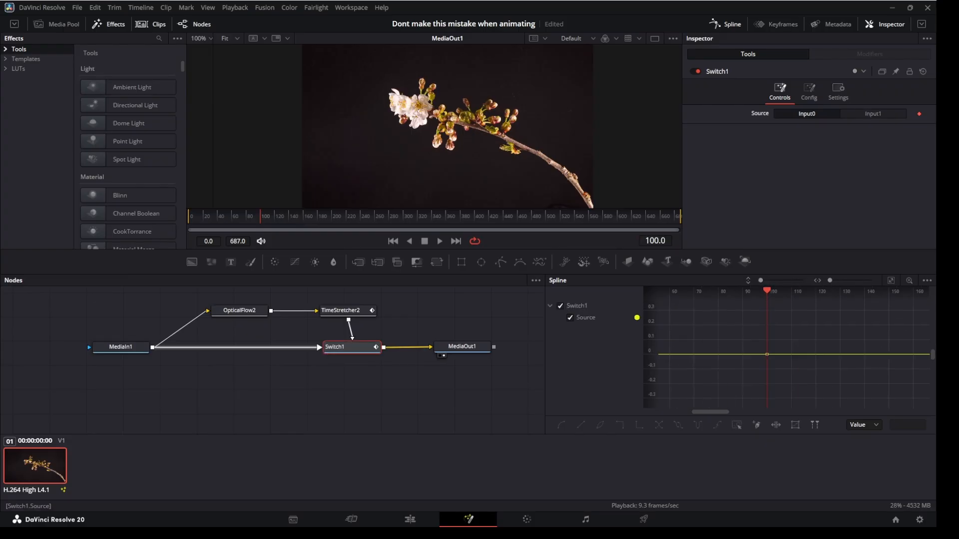
- Keyframe the Switch node's Source to Input1 on frame 101
left_click(658, 241)
key("BackSpace")
type("1")
key("Return")
left_click(918, 114)
left_click(872, 113)
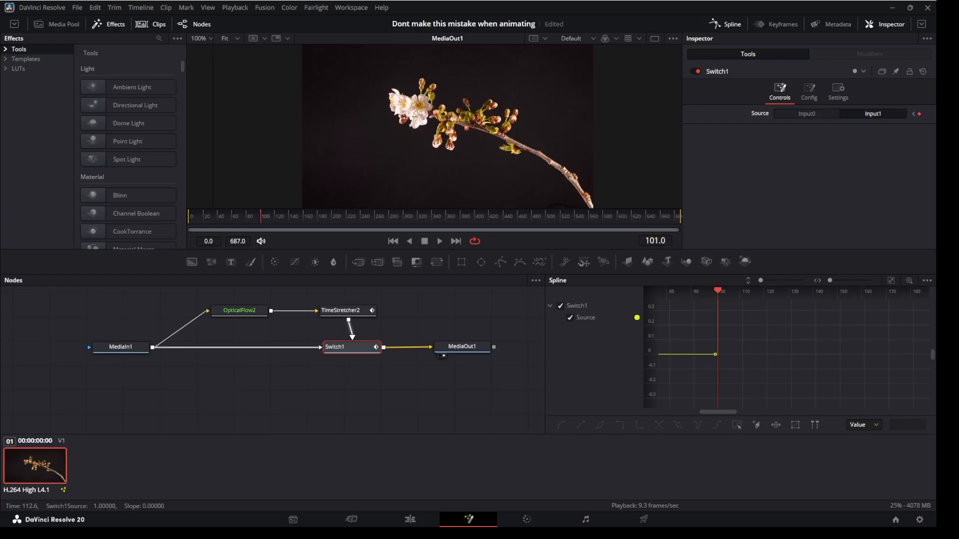
left_click_drag(746, 342, 777, 359)
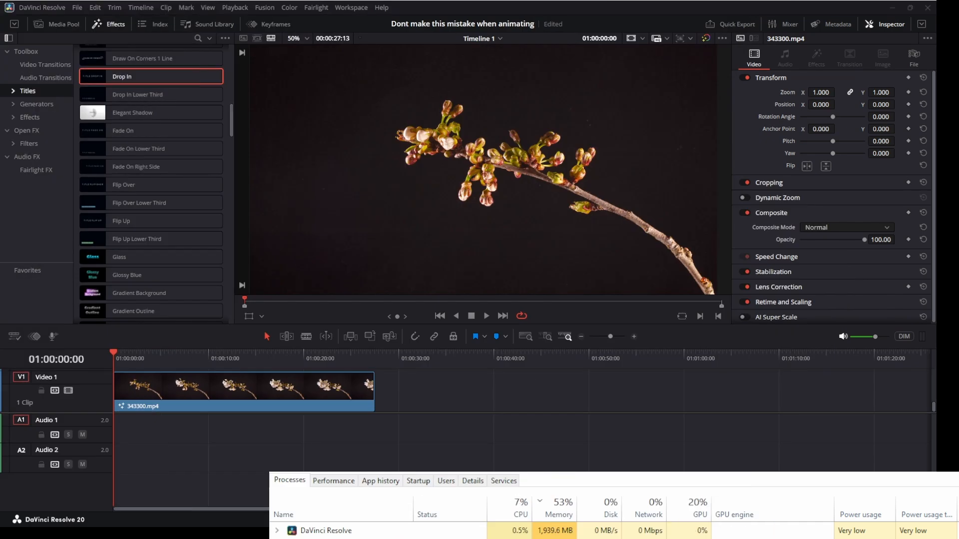
- Play the 343300.mp4 clip from the start of the timeline to check memory use during playback
key("space")
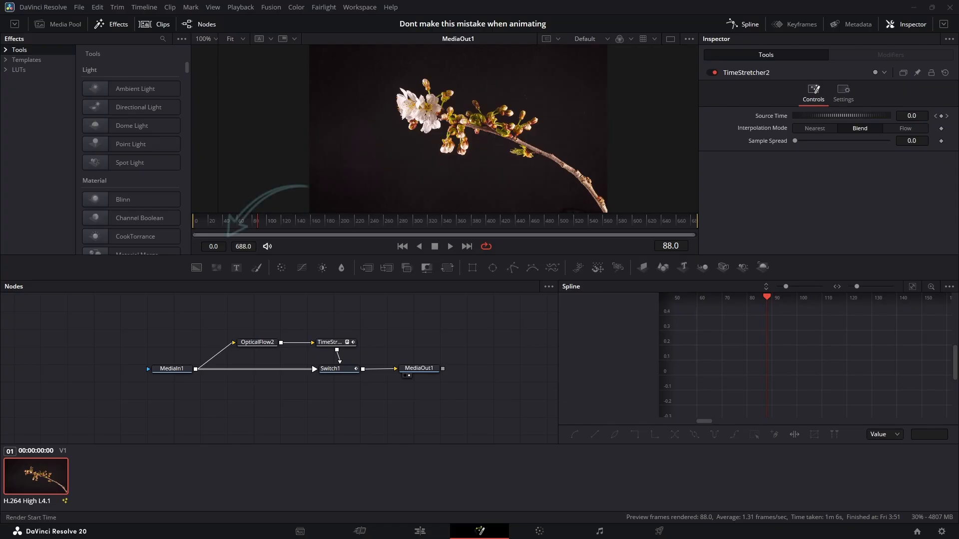
- Set the composition's render range to start at frame 100 and end at frame 300
double_click(213, 247)
type("100")
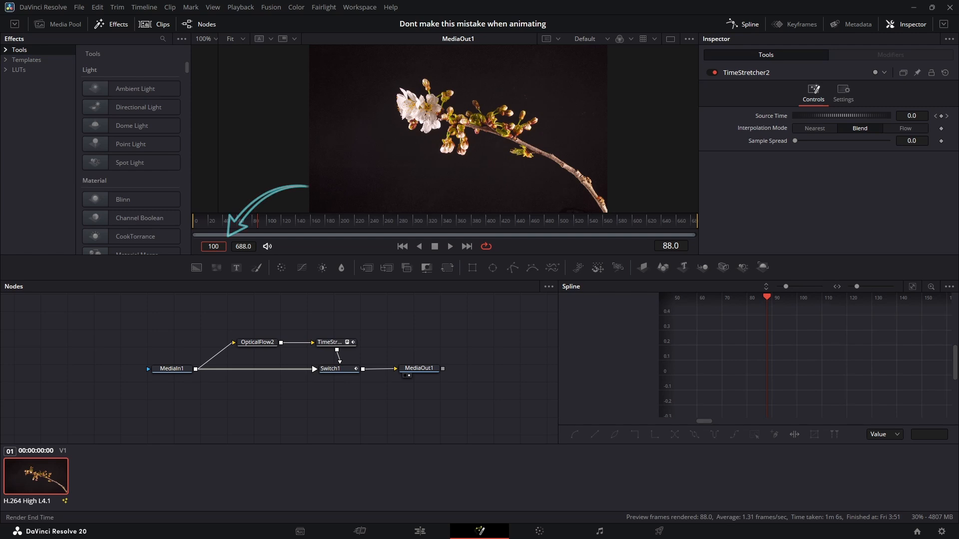
key("Tab")
type("300")
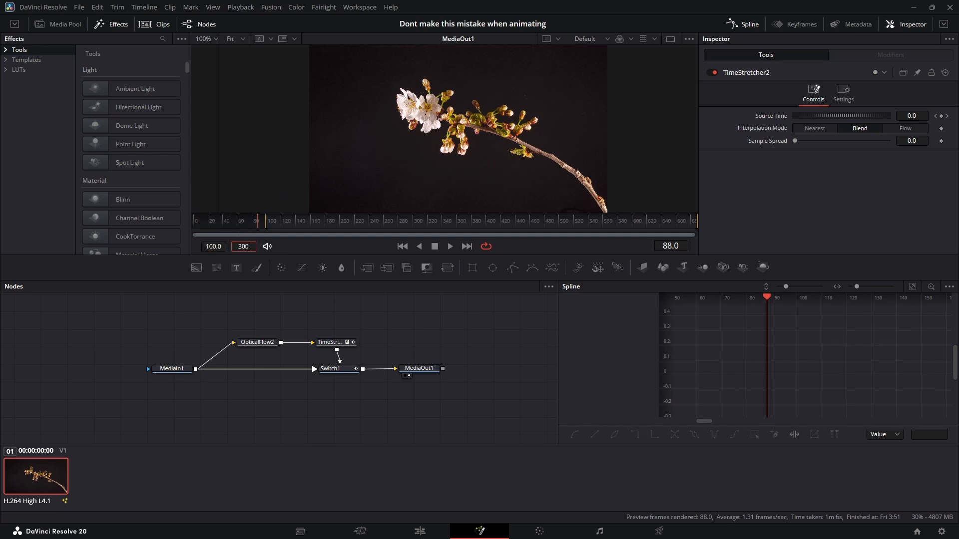
key("Return")
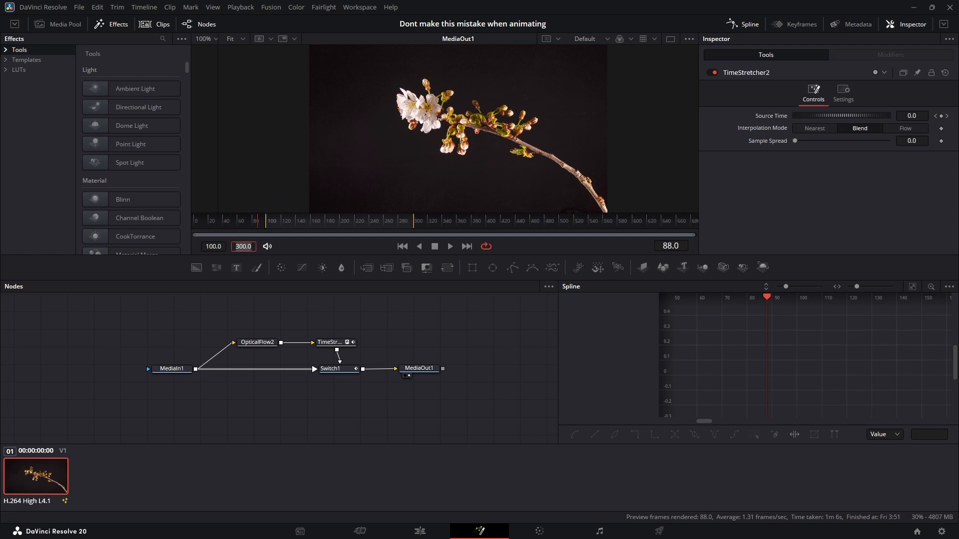
- Pre-render the Time Stretcher node's output to a disk cache with Enable Cache on
left_click(344, 342)
right_click(345, 342)
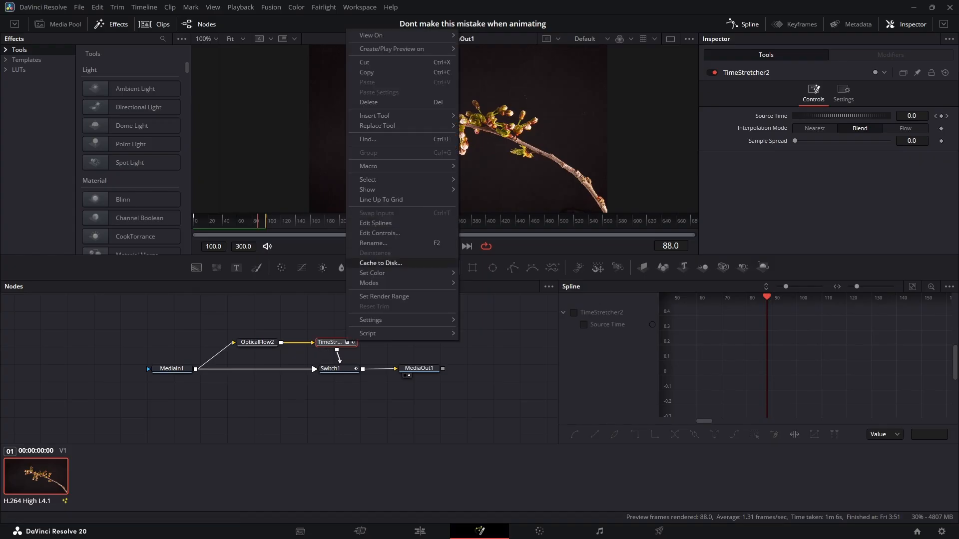
left_click(380, 263)
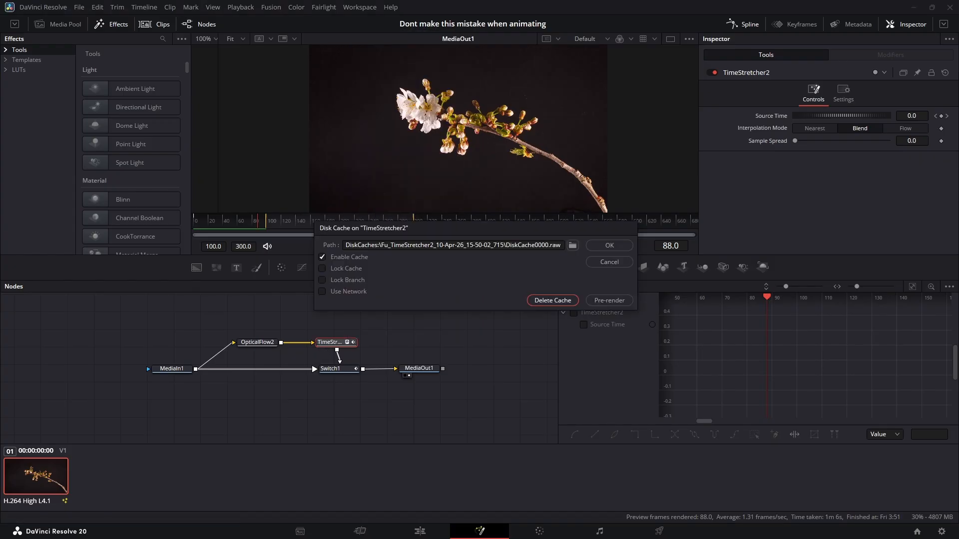
left_click(609, 300)
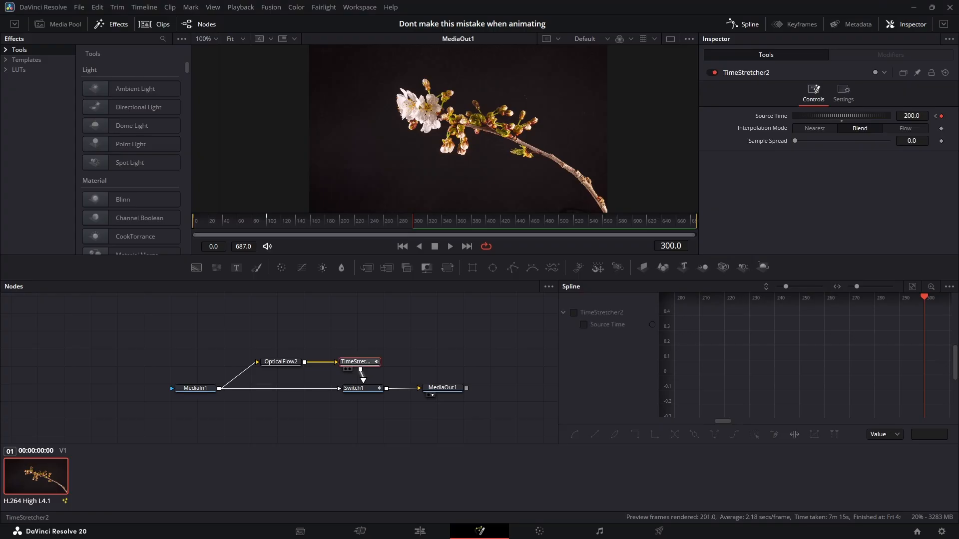
- Review the Time Stretcher node's disk cache settings and close them without making changes
right_click(355, 360)
left_click(384, 281)
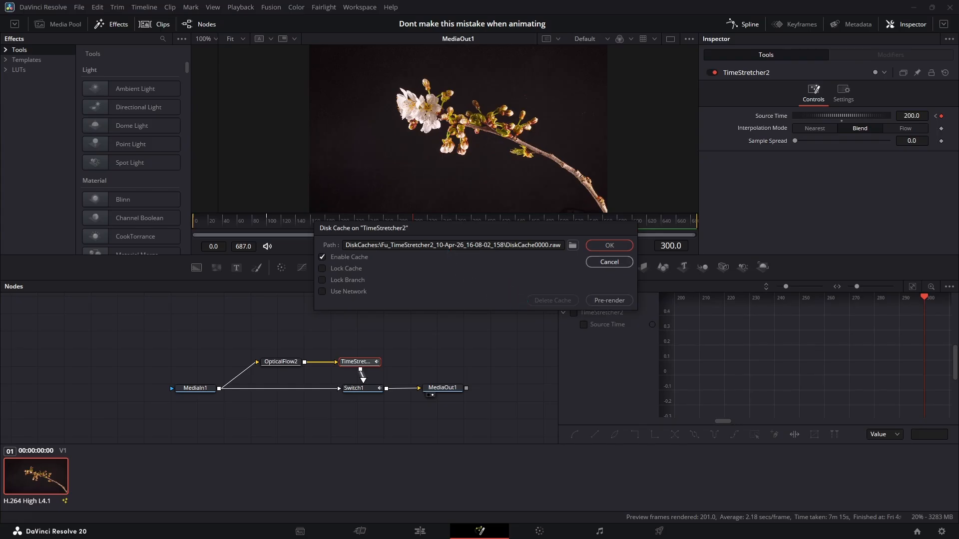
left_click(609, 262)
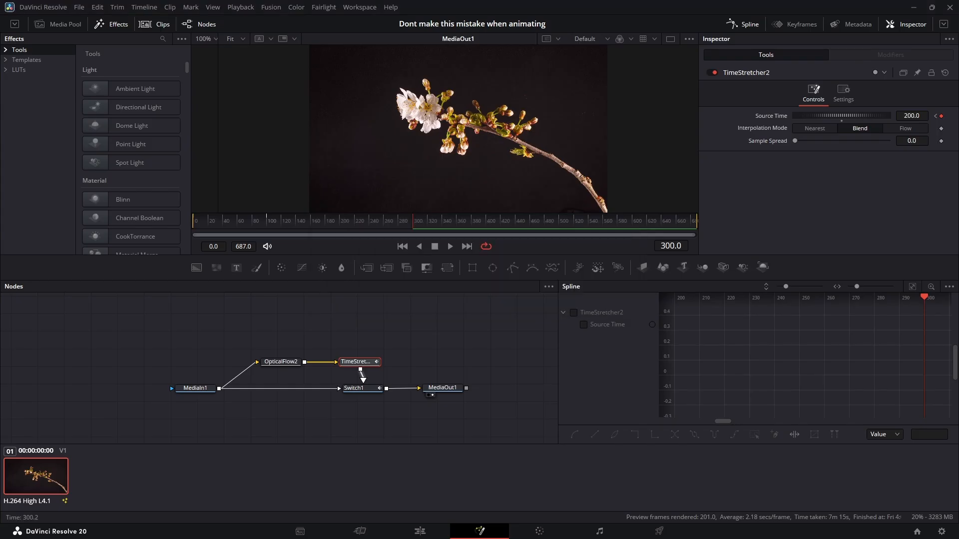